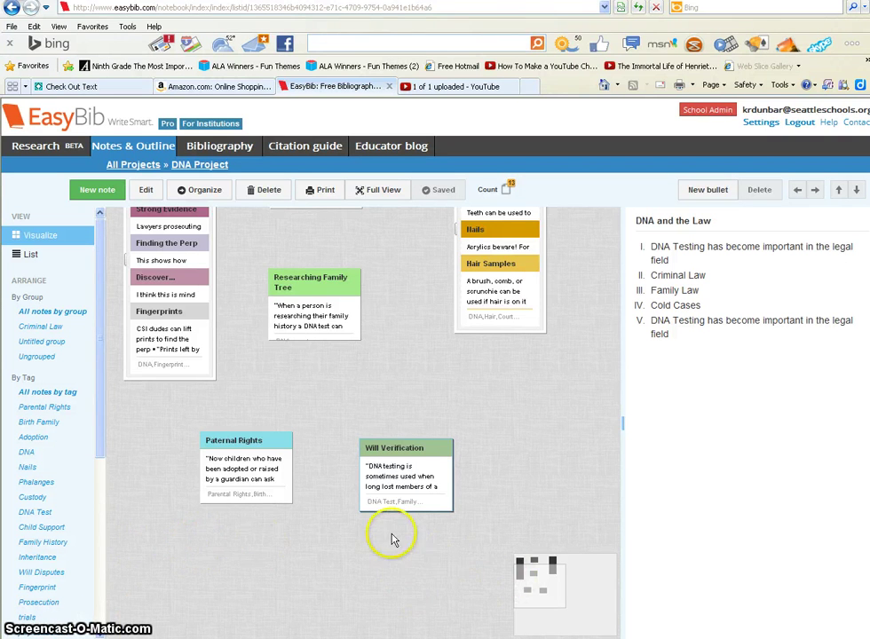
click(360, 462)
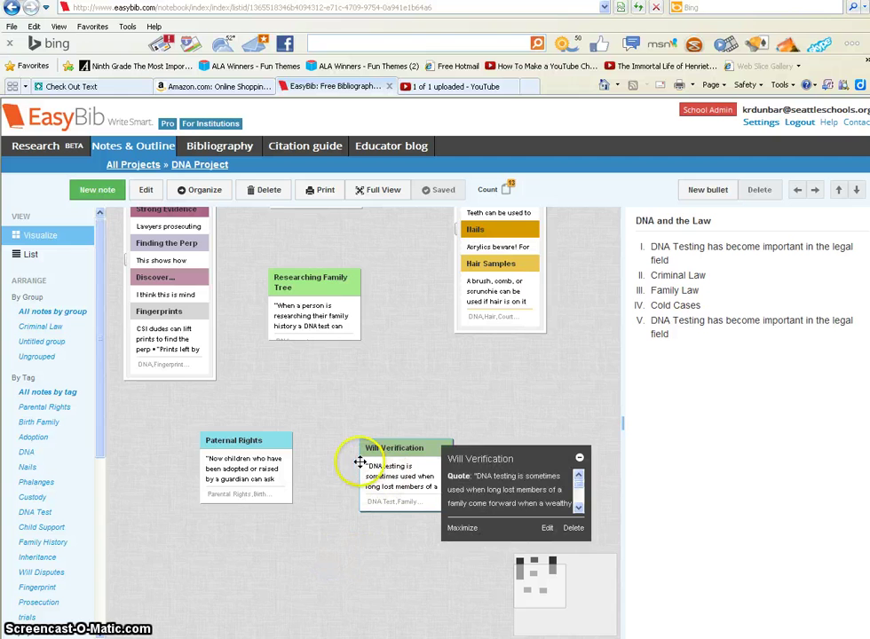
click(351, 555)
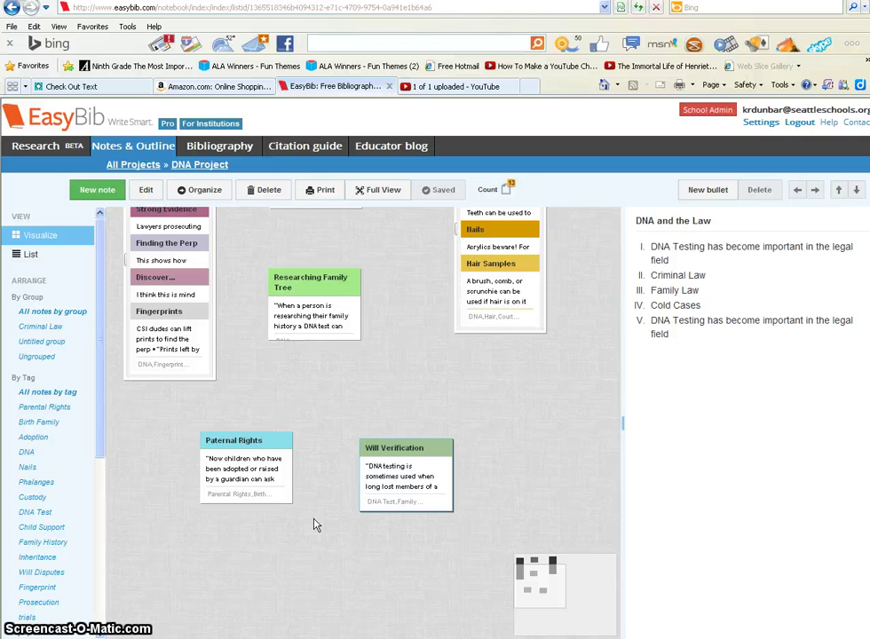
click(361, 499)
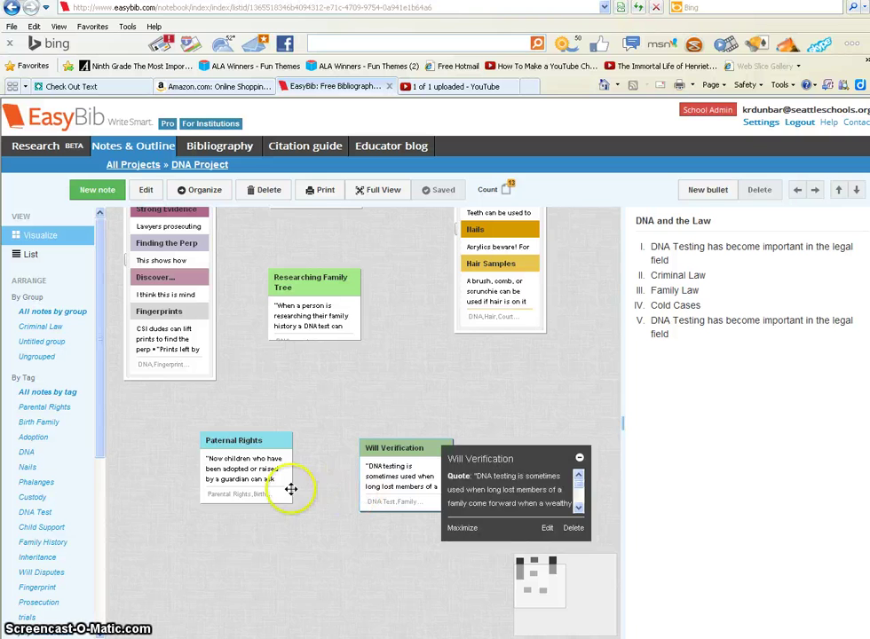
click(339, 587)
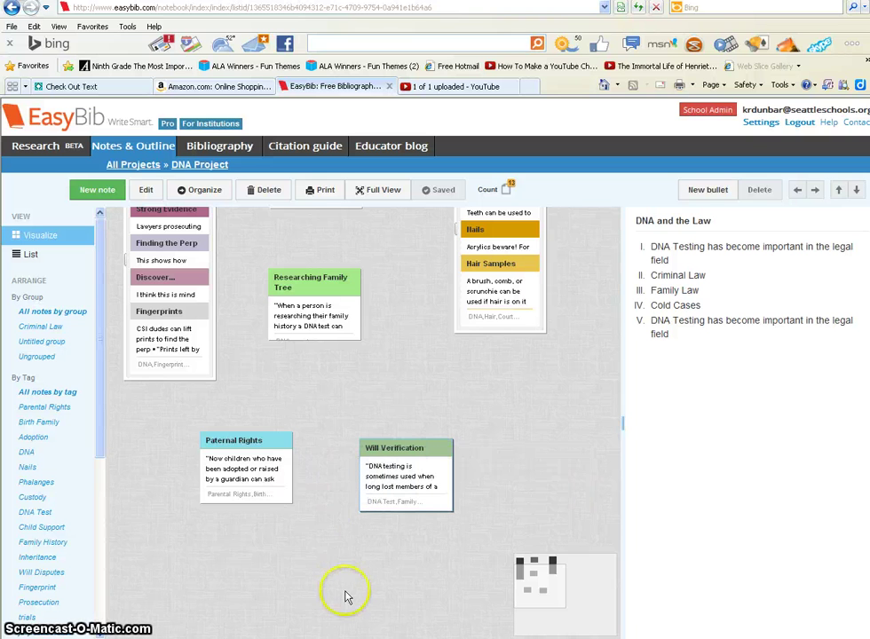
- Start a blank note on the canvas and review its title, source, direct quote, paraphrasing and comment fields
right_click(356, 393)
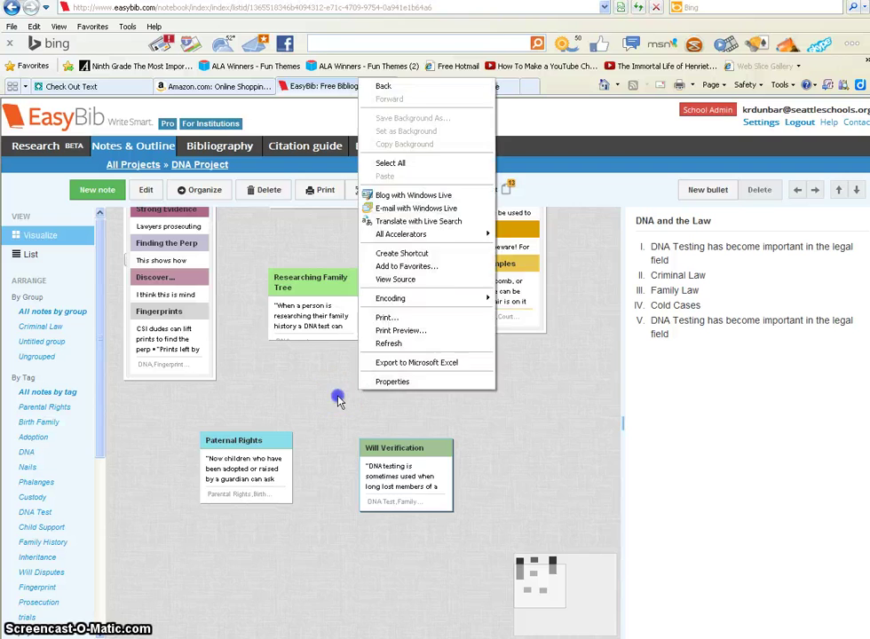
click(337, 396)
double_click(338, 403)
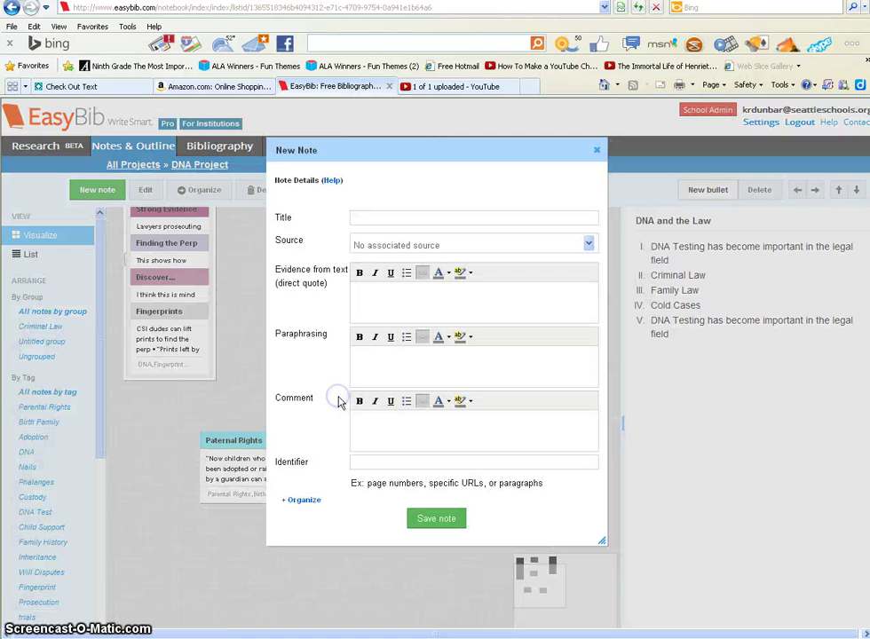
click(362, 215)
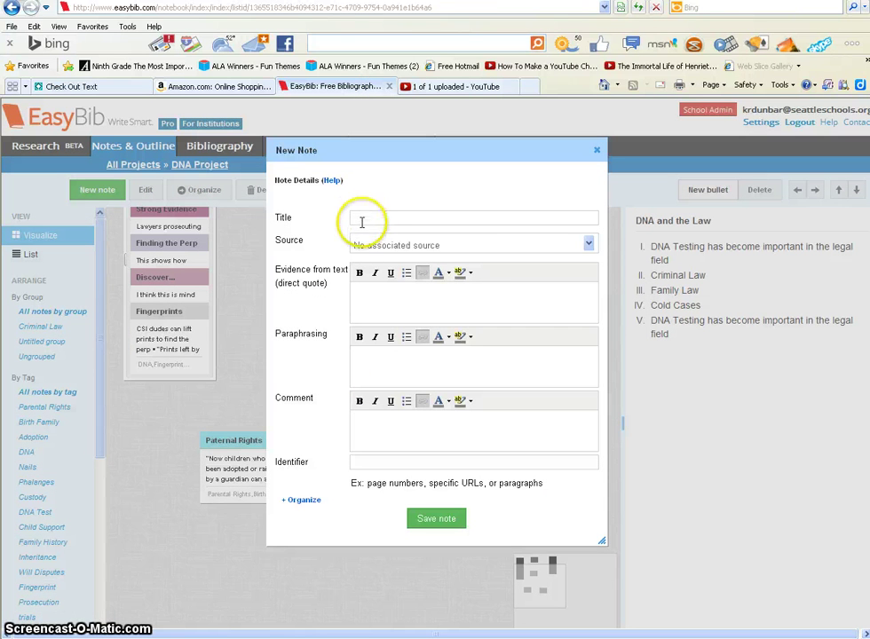
click(588, 243)
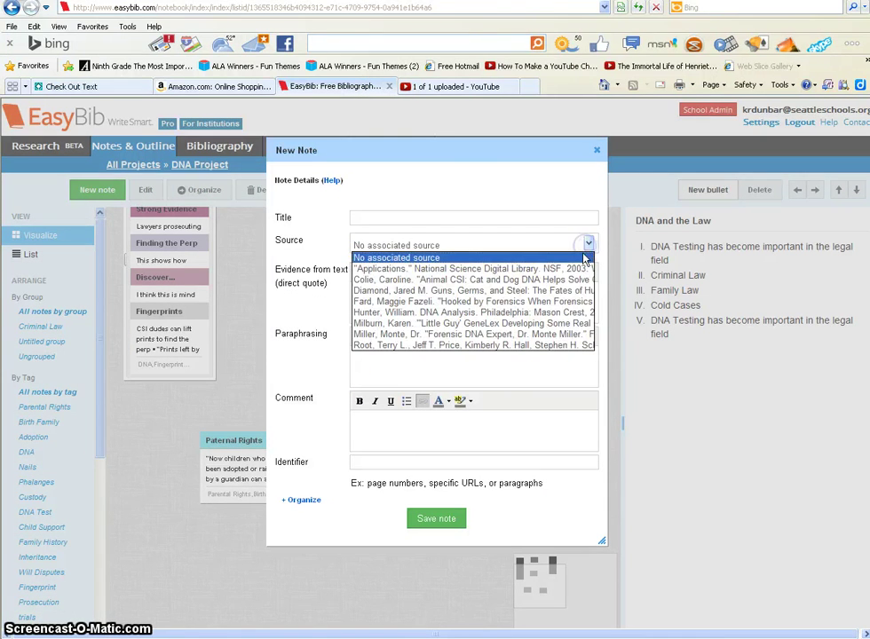
click(537, 241)
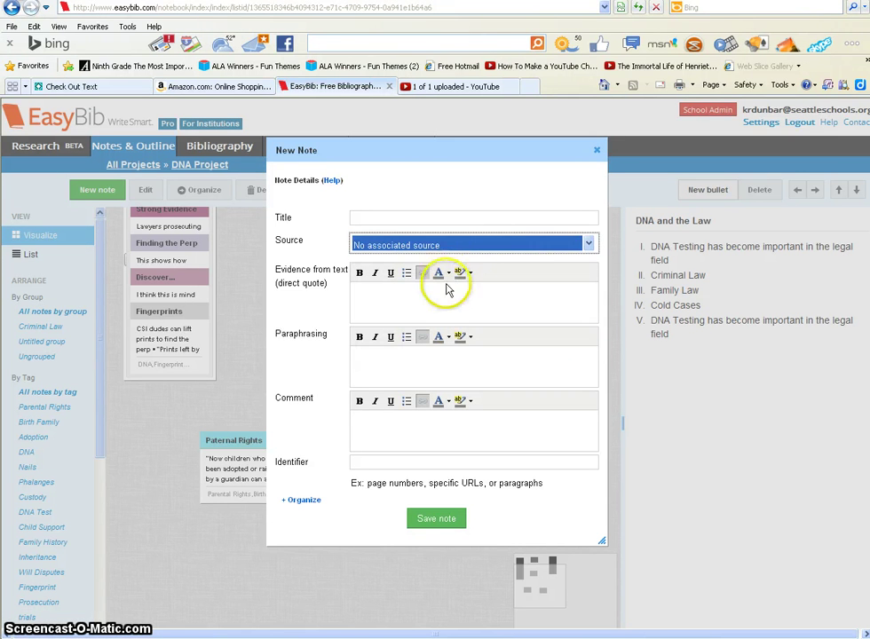
click(373, 290)
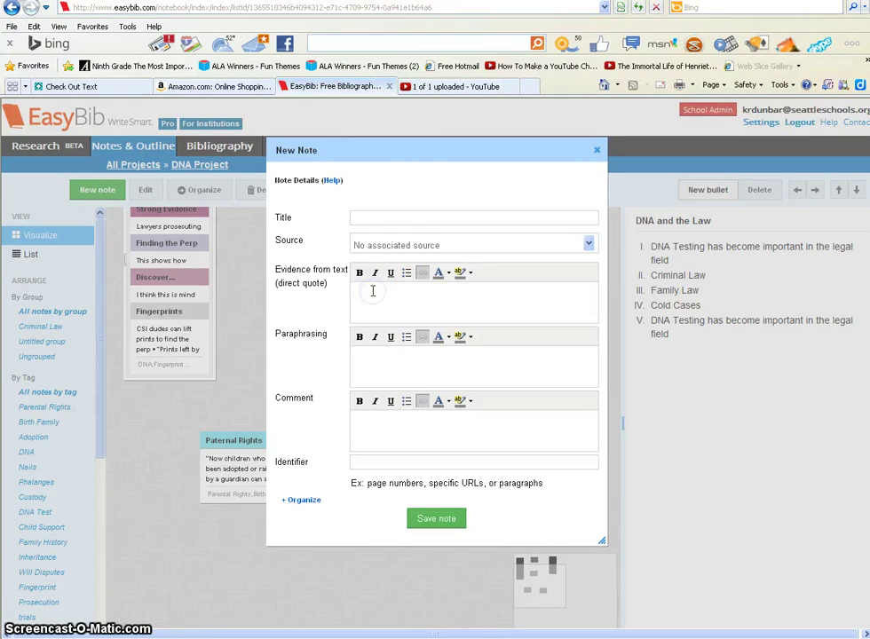
click(360, 353)
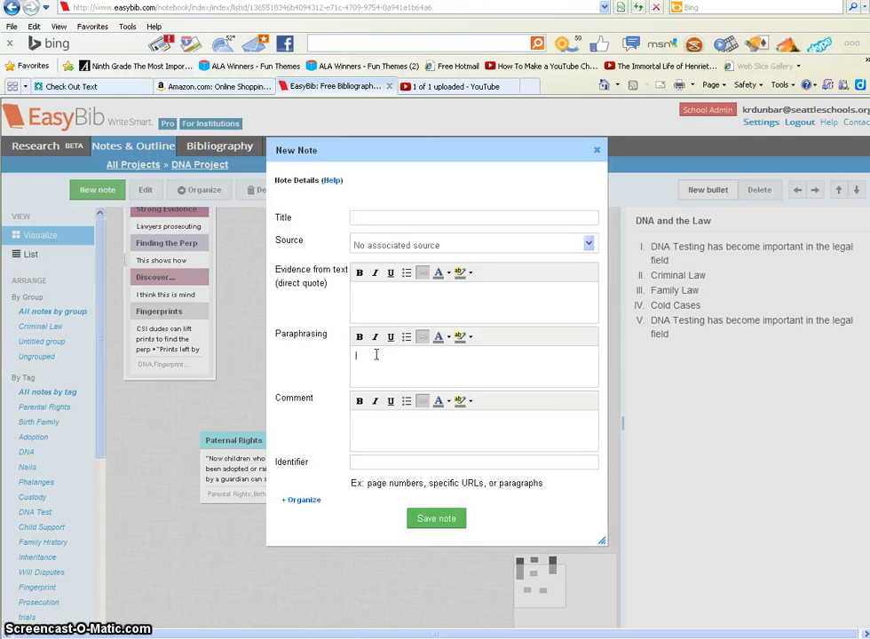
click(370, 354)
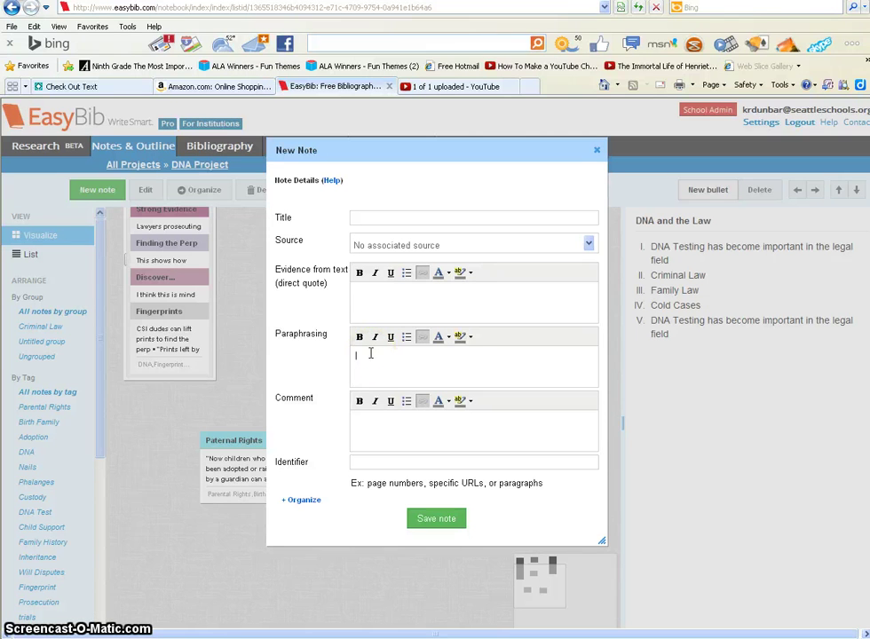
click(373, 338)
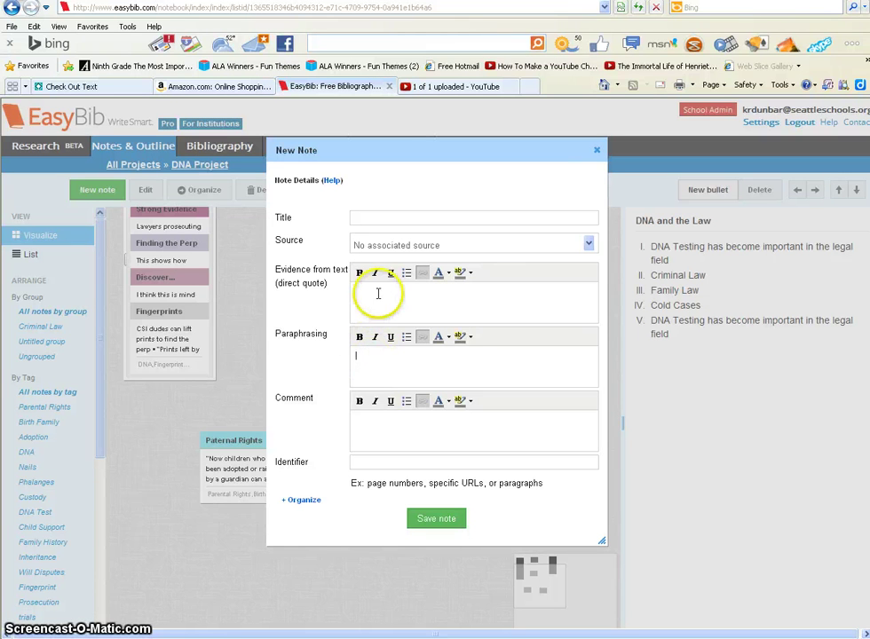
click(357, 356)
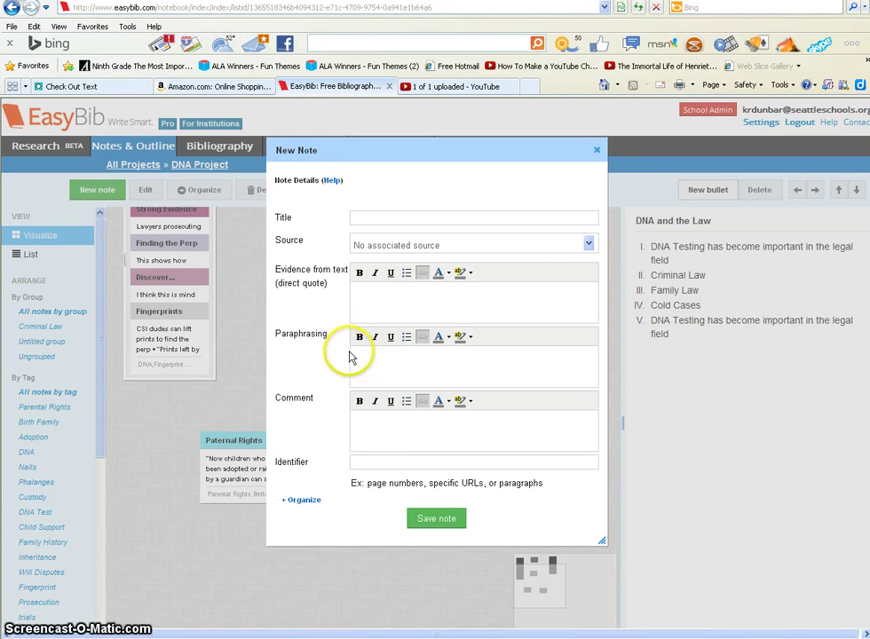
click(356, 420)
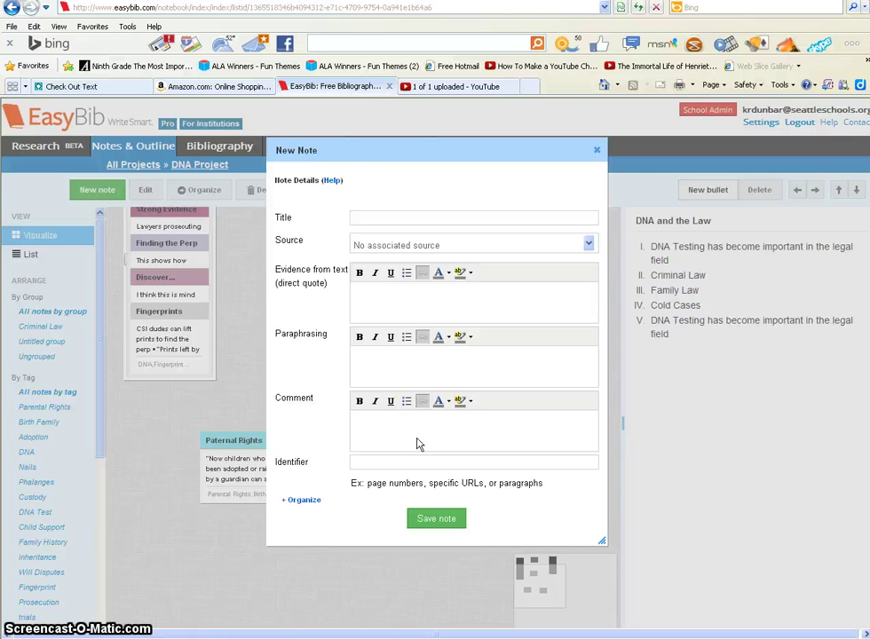
- Expand the blank note's organize options to view group, tags and color, and close the form without saving
click(303, 501)
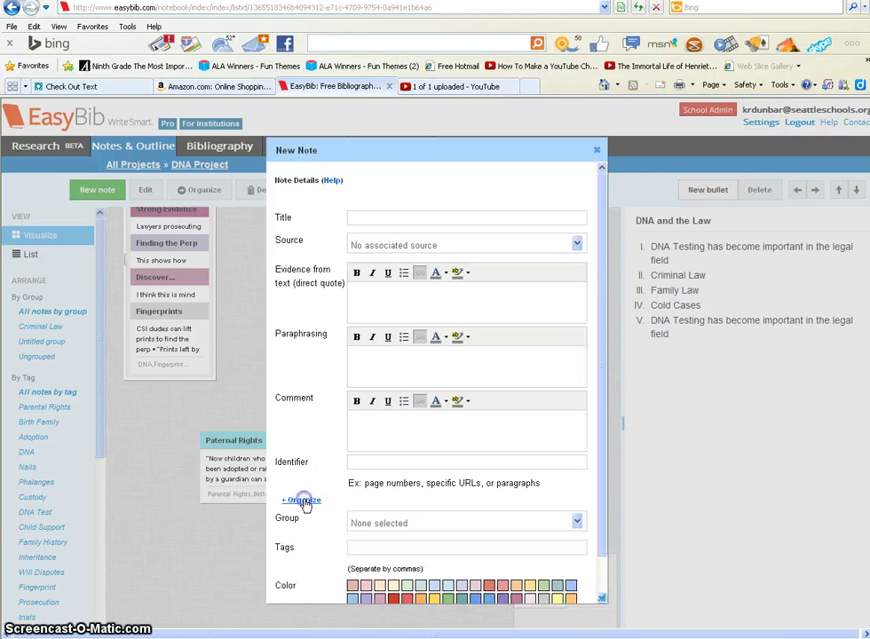
drag(602, 497, 602, 541)
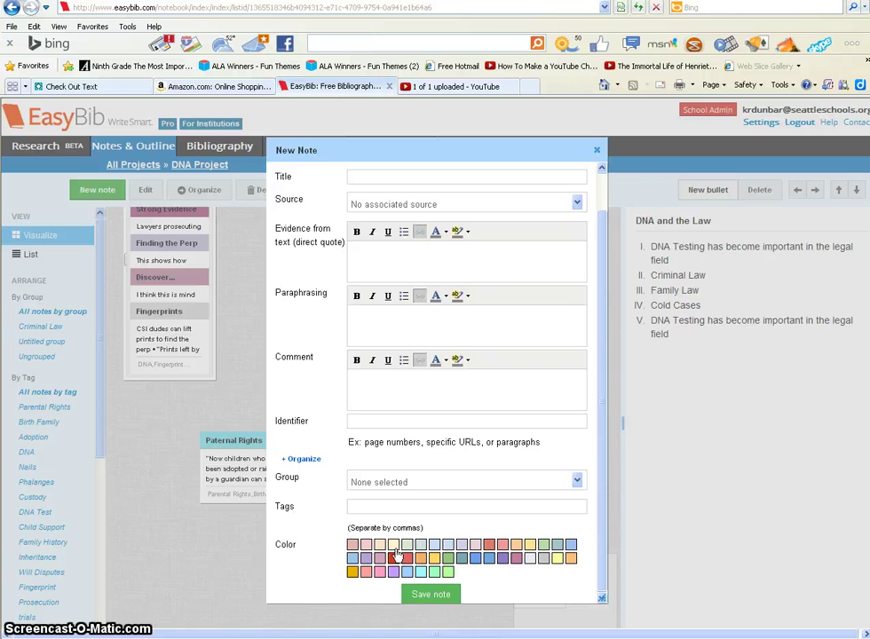
click(596, 152)
click(479, 402)
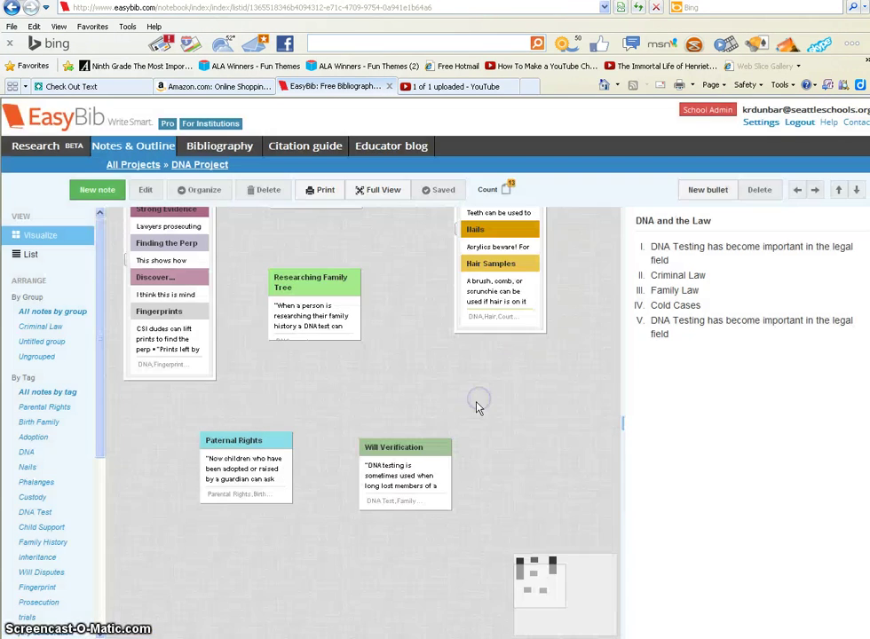
- Open the Will Verification note for editing and replace the paraphrase's last word, "inheritance", with "fortune"
click(407, 450)
click(546, 528)
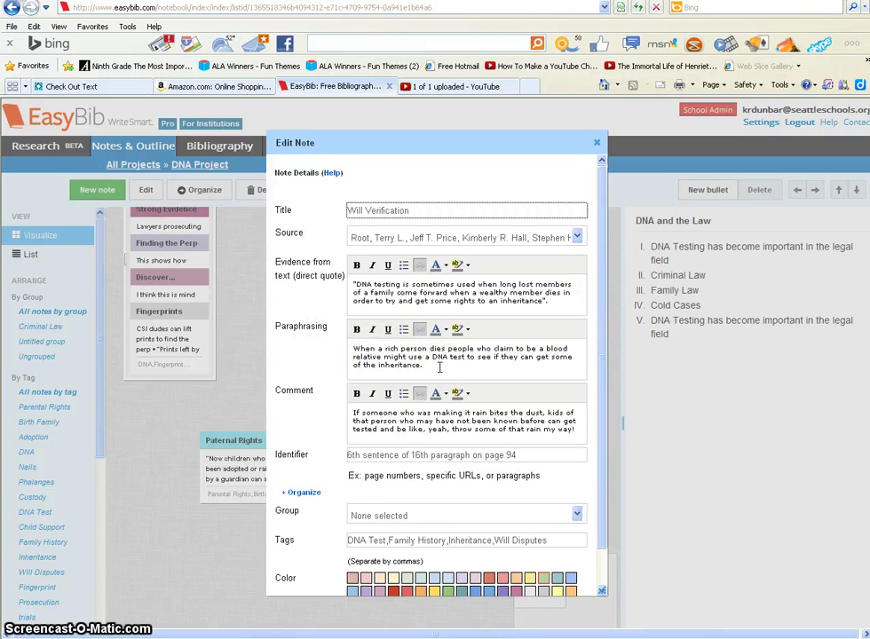
click(438, 367)
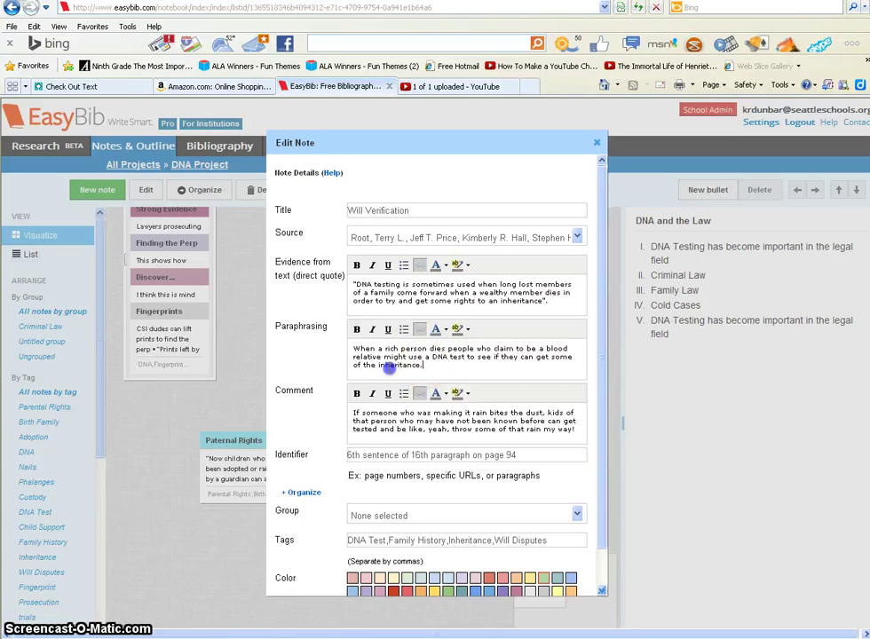
double_click(384, 366)
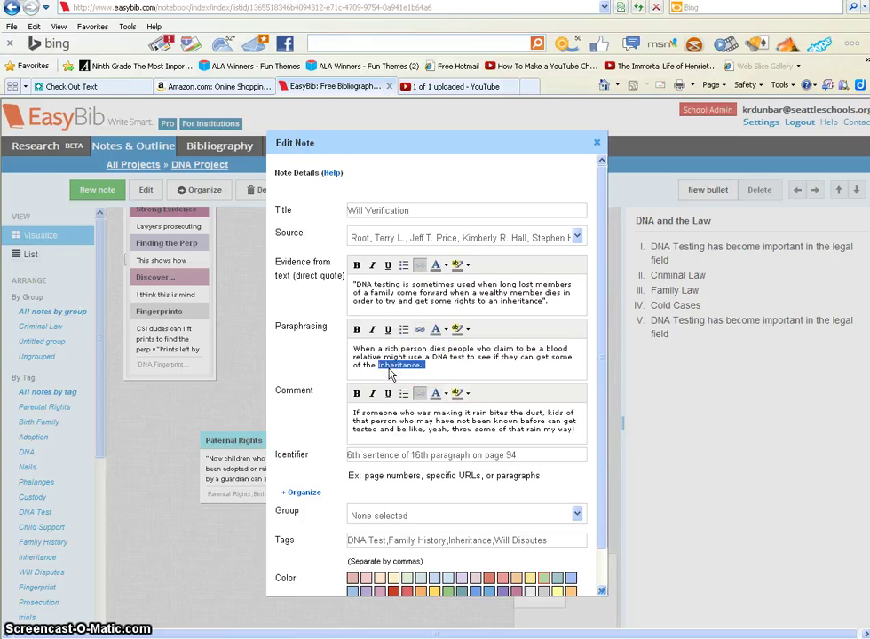
text(fortu)
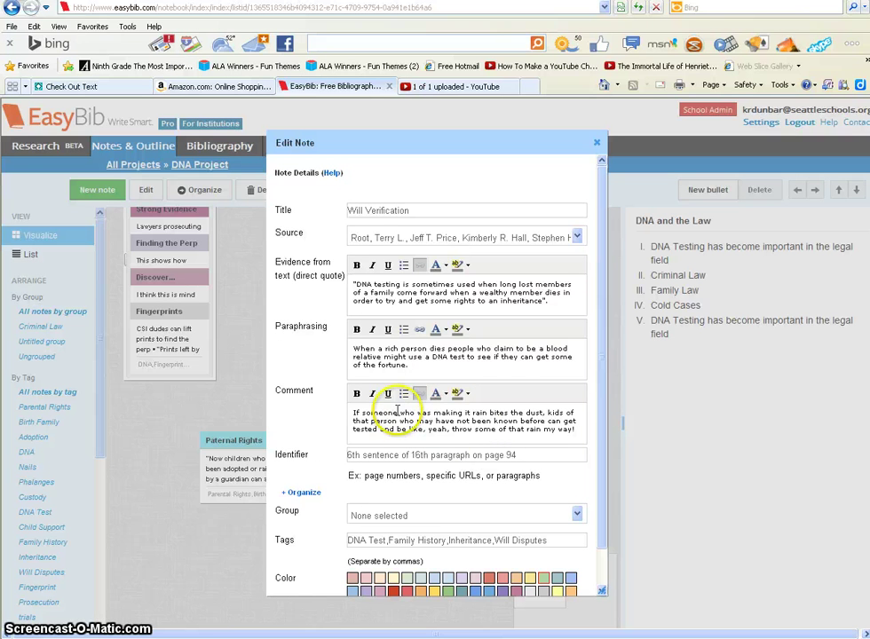
- Review the Will Verification note's comment, identifier and tags, and save the note
click(576, 429)
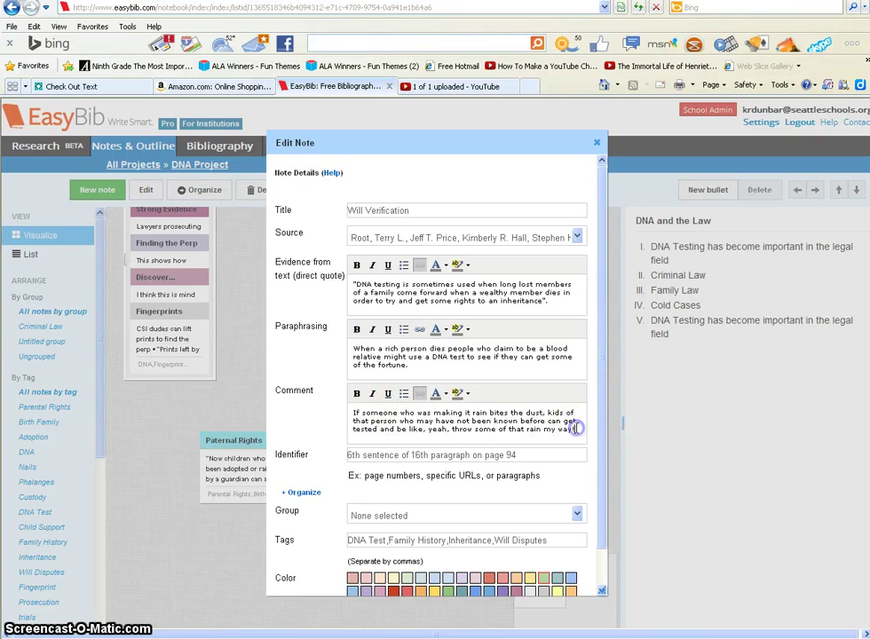
click(519, 430)
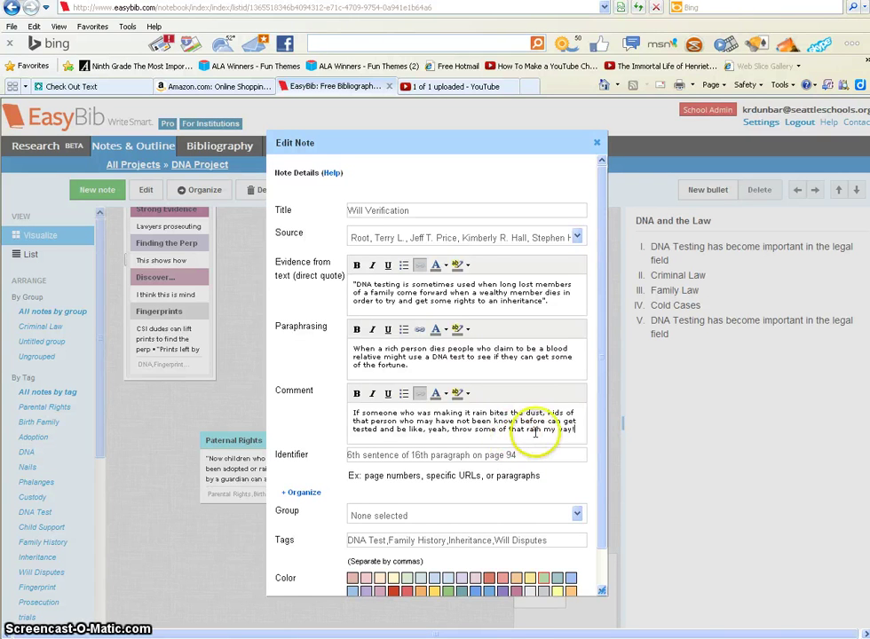
drag(602, 438, 601, 493)
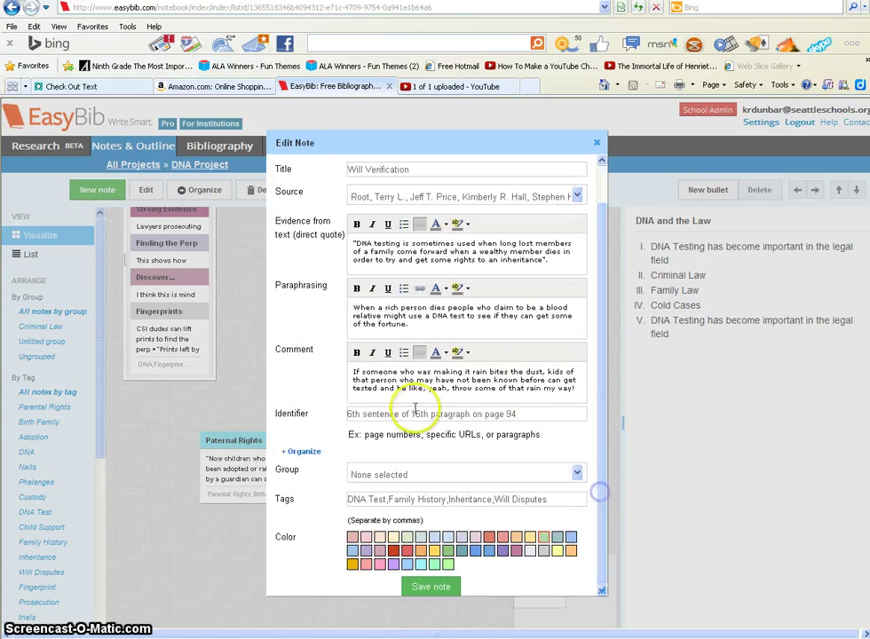
click(552, 413)
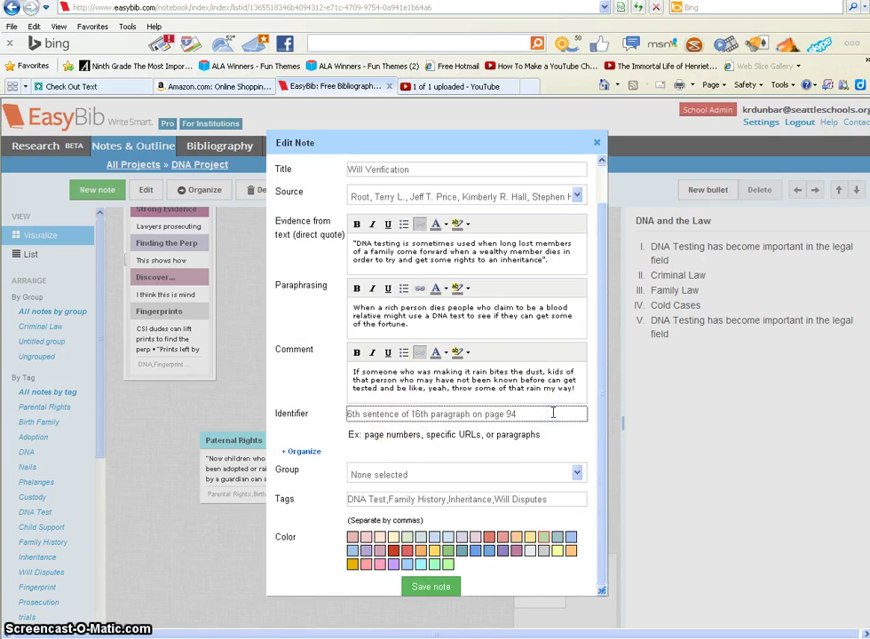
click(530, 431)
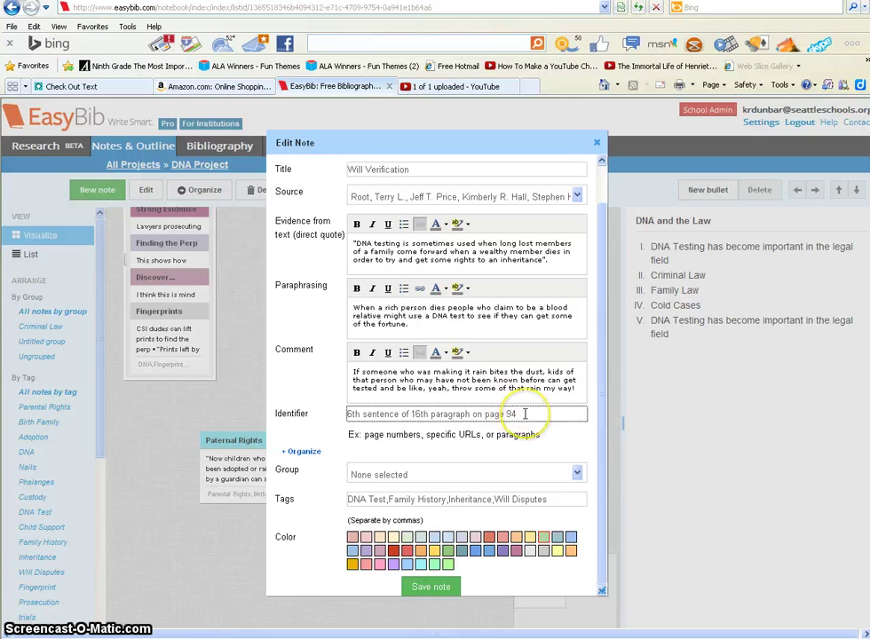
click(525, 413)
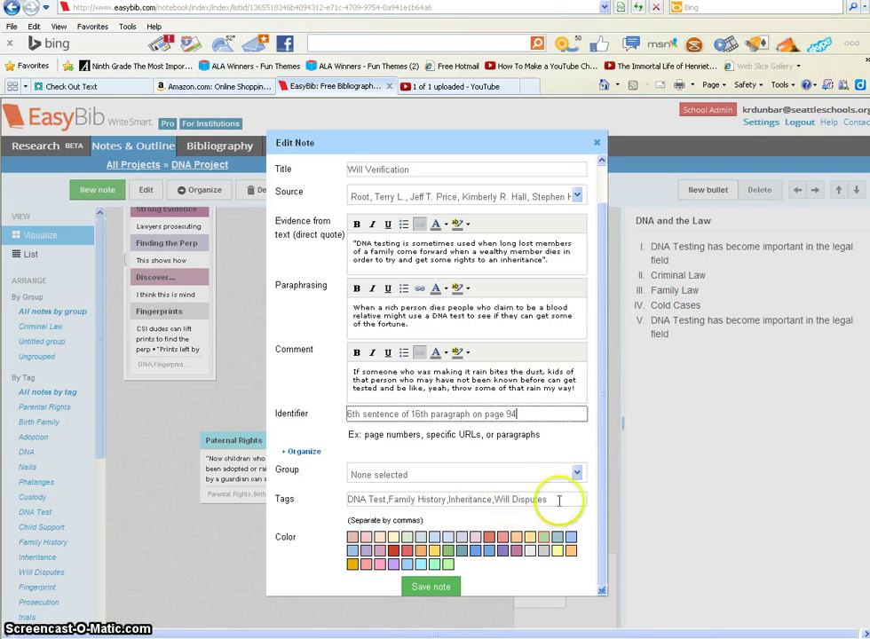
click(438, 586)
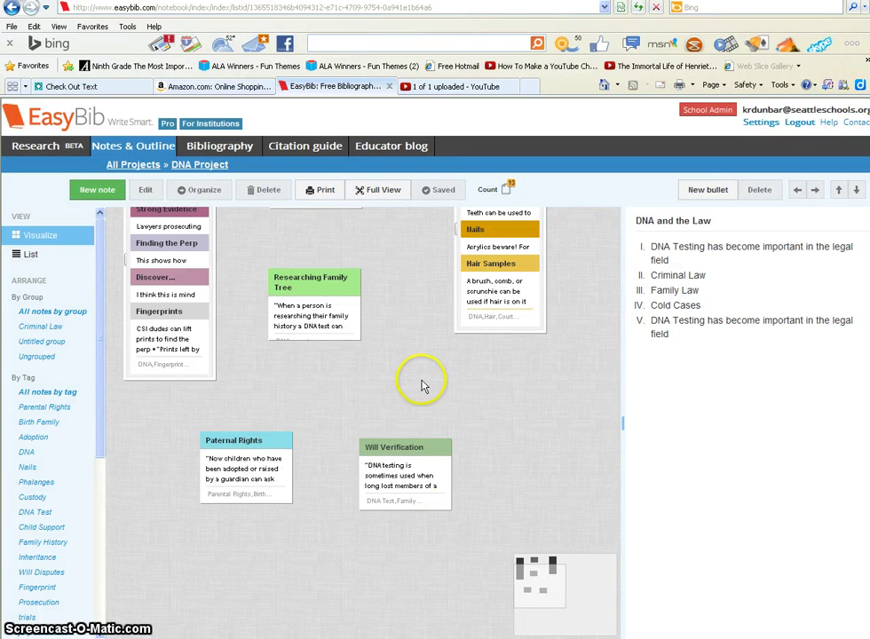
- Group the Will Verification and Paternal Rights notes together with the Researching Family Tree note
mouse_move(398, 496)
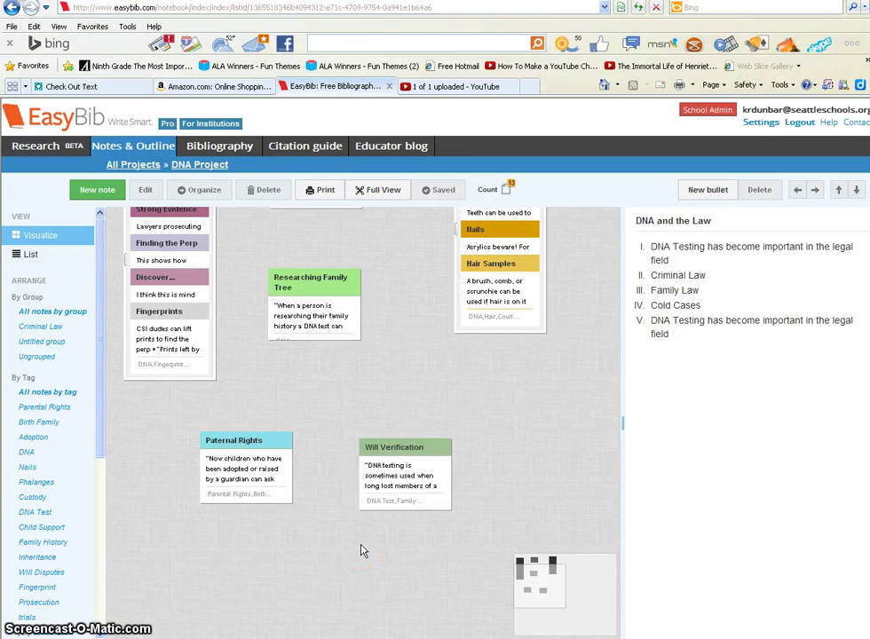
mouse_move(413, 457)
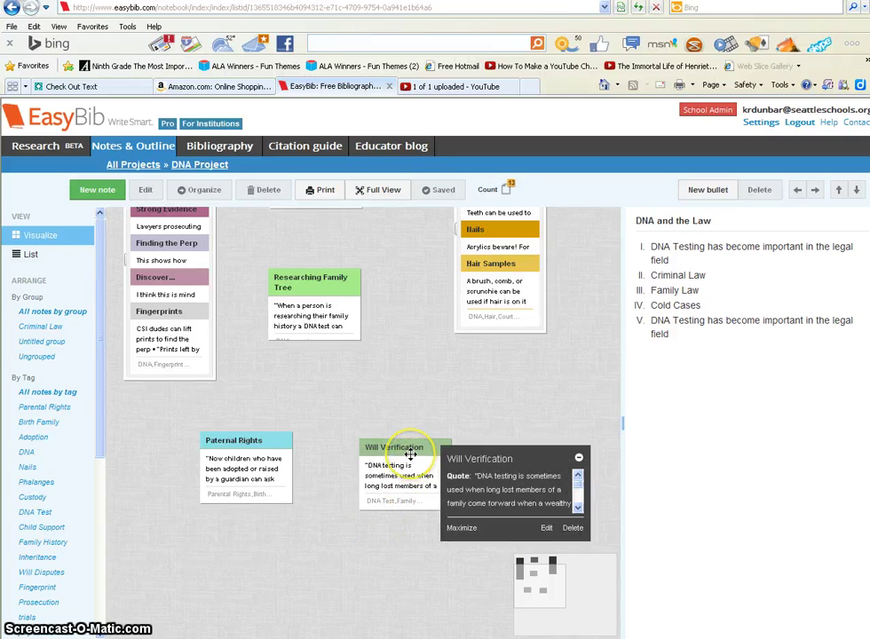
drag(411, 454, 324, 306)
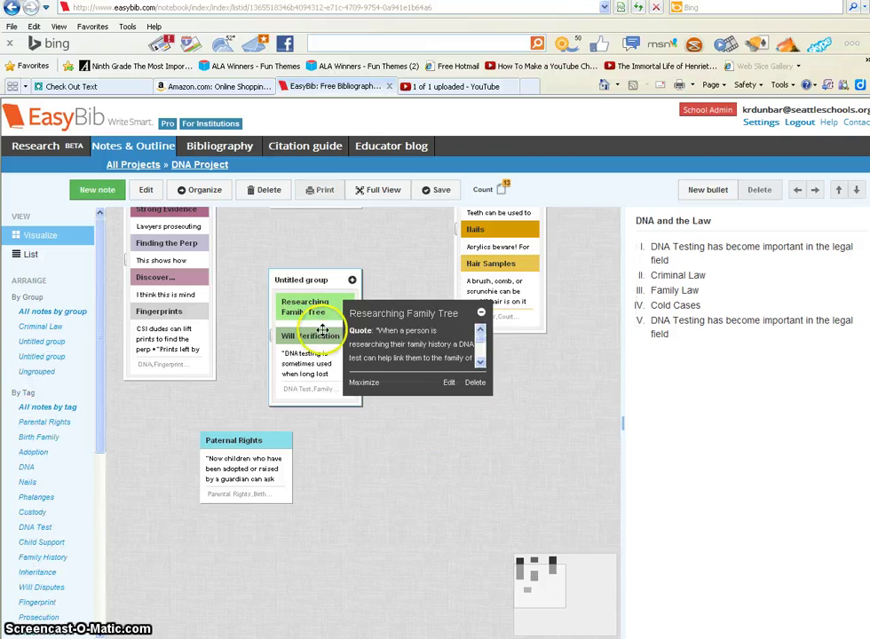
click(324, 483)
click(264, 450)
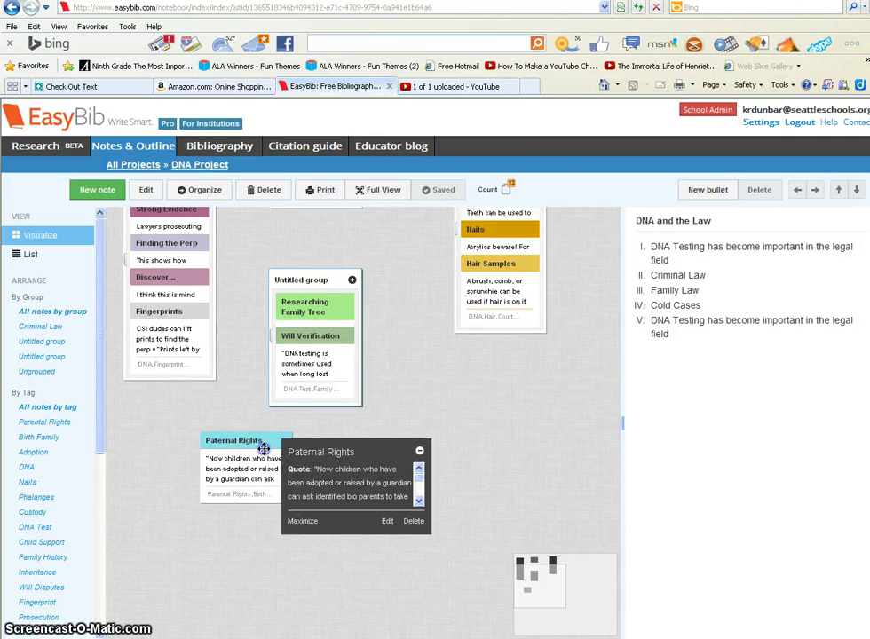
drag(263, 450, 340, 279)
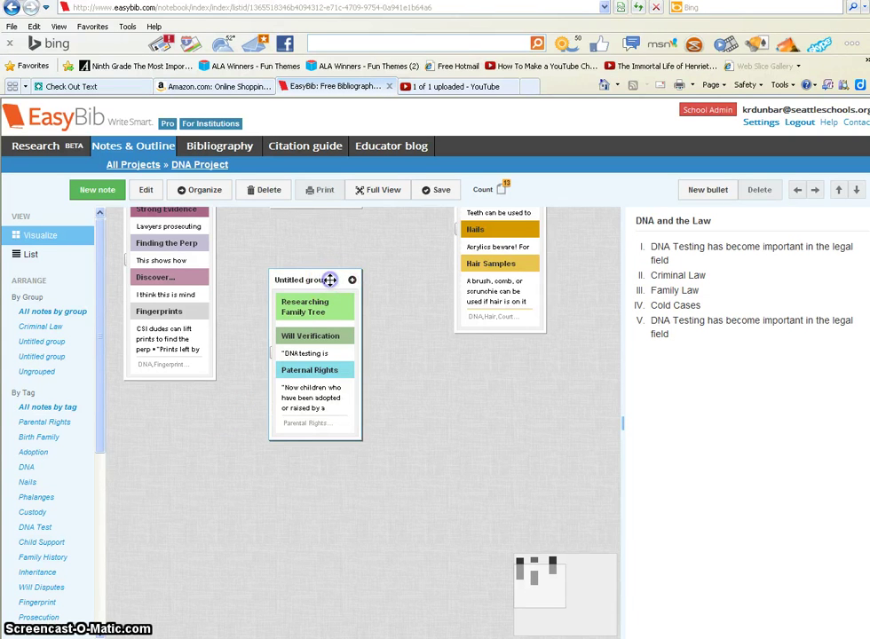
- Rename the untitled group that holds the Researching Family Tree, Will Verification and Paternal Rights notes as Family Law
click(325, 280)
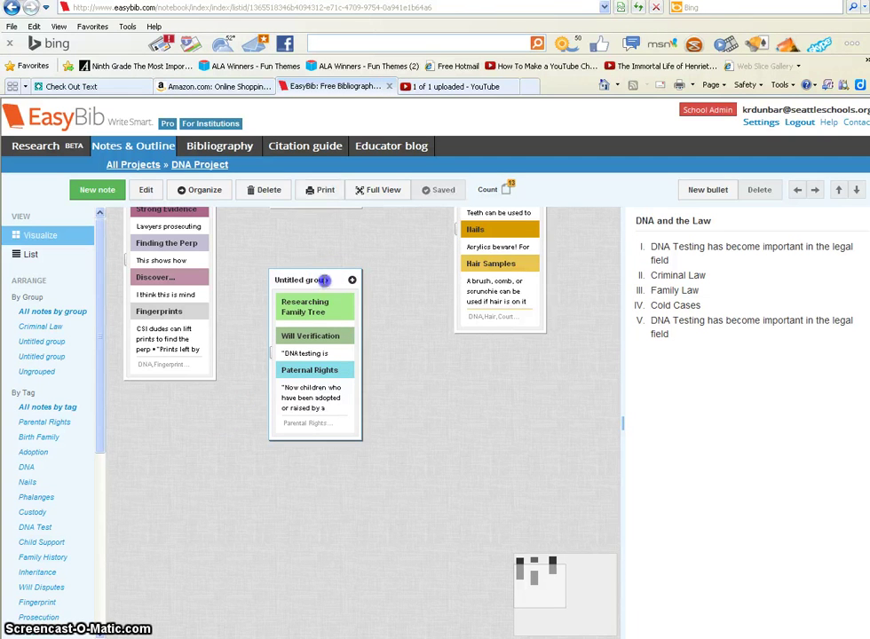
click(326, 281)
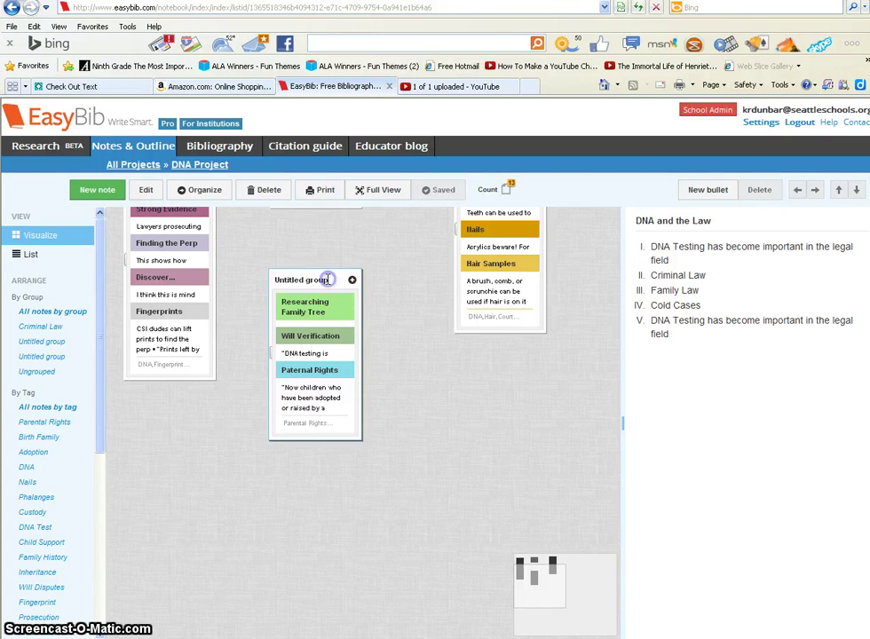
double_click(327, 279)
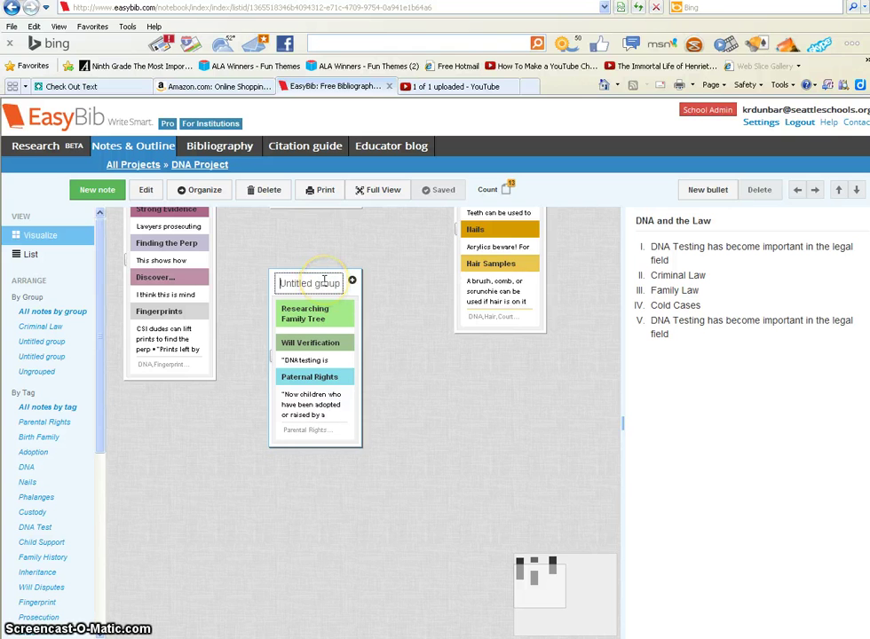
text(Family LawUnt)
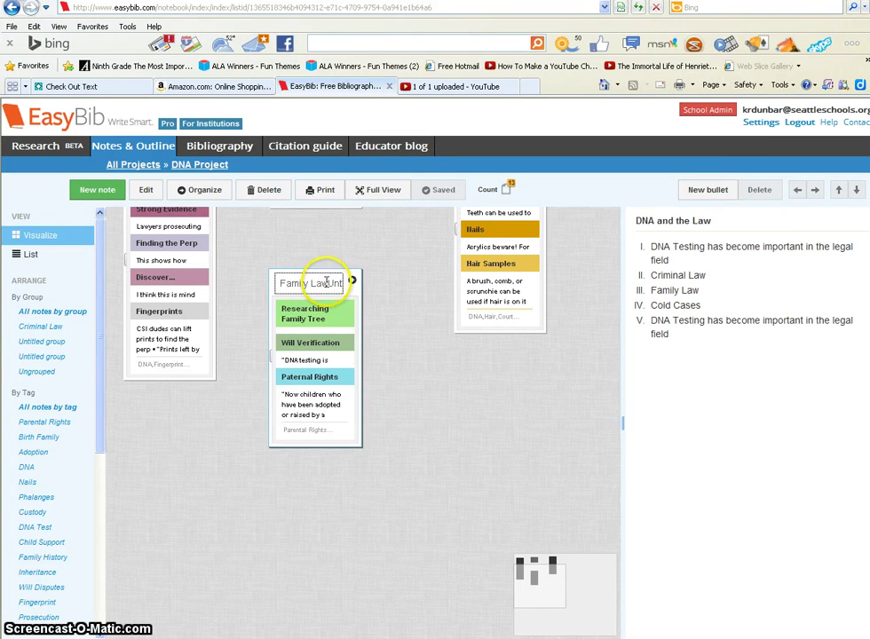
click(331, 283)
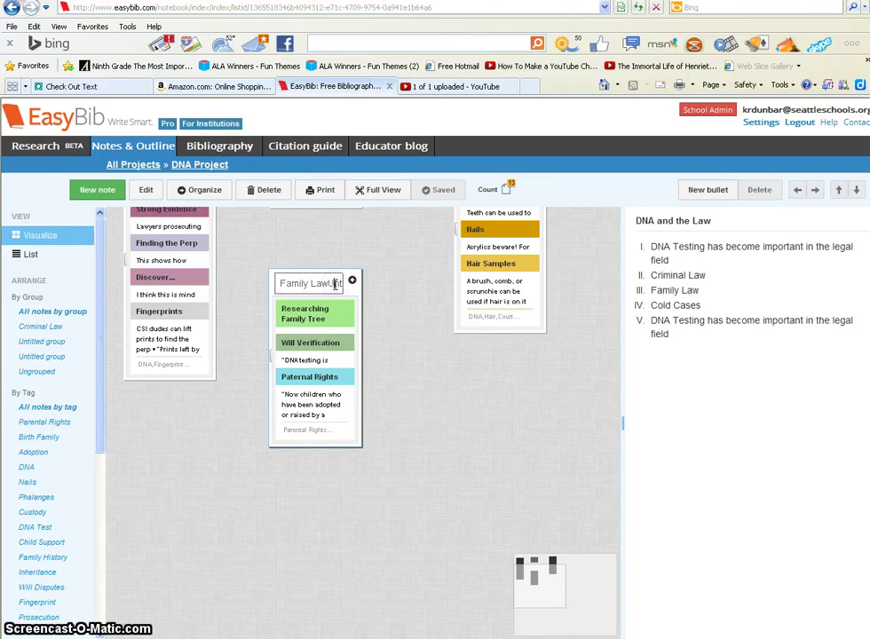
click(332, 284)
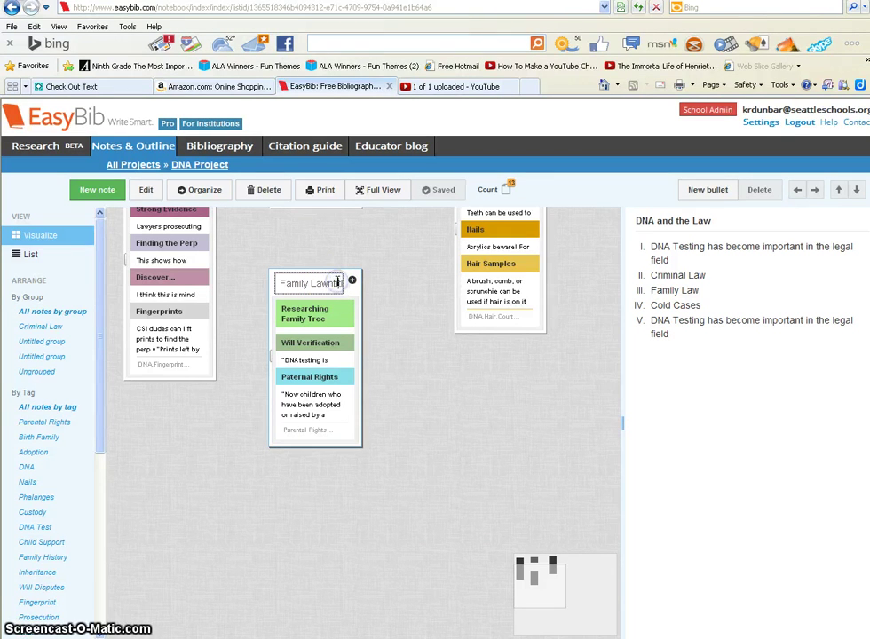
click(335, 282)
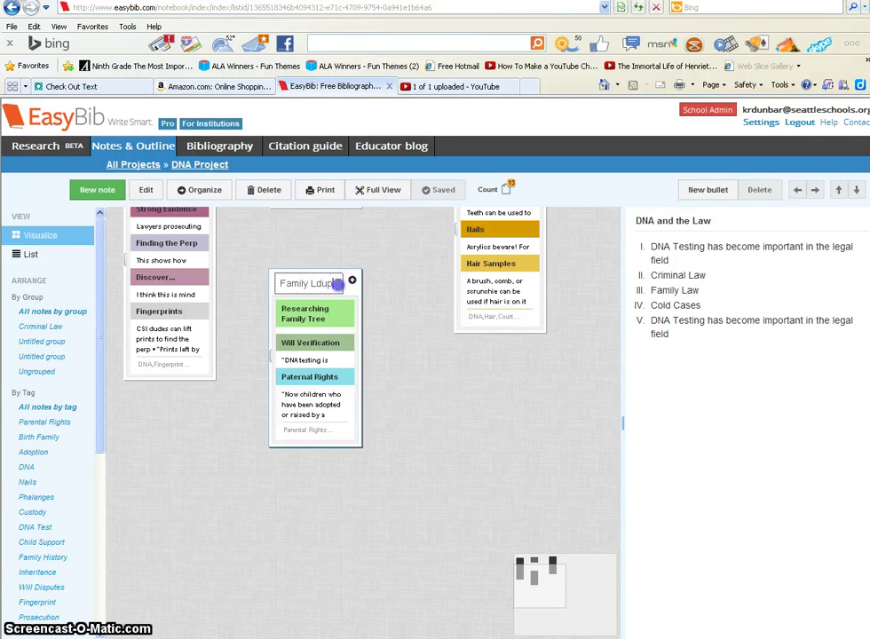
key(BackSpace)
key(BackSpace)
key(BackSpace)
text(Law)
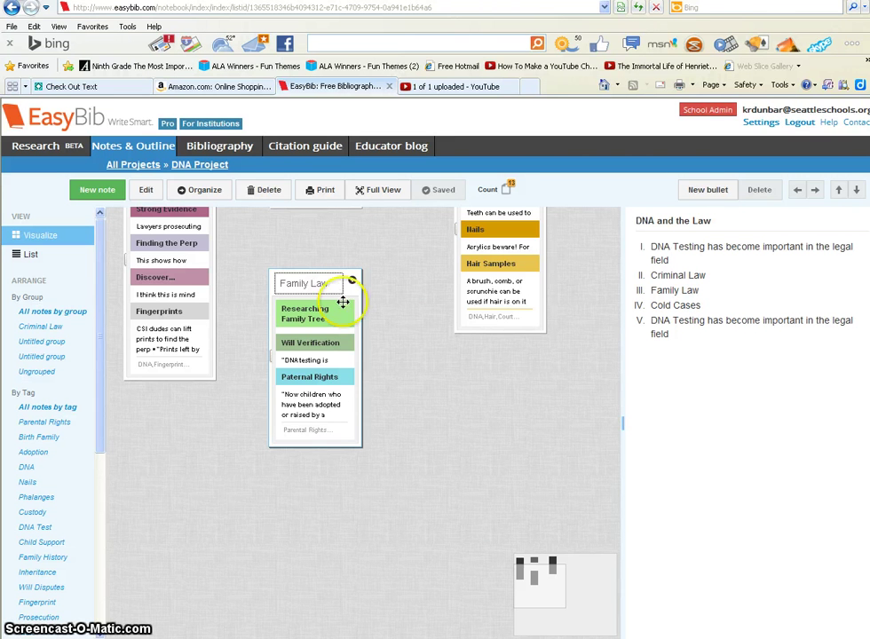
click(400, 362)
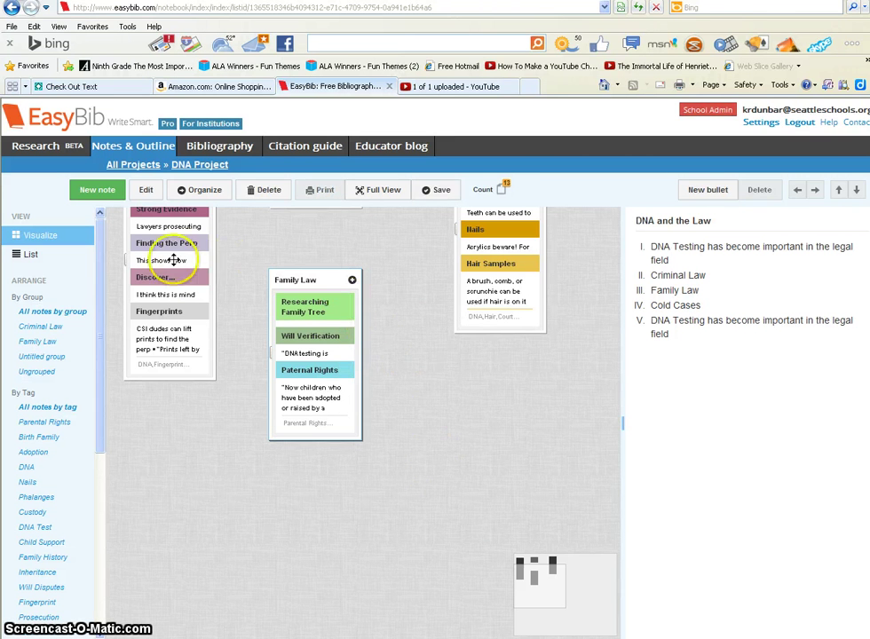
- Add the Custody Issues note to the end of the Family Law group and move the group up between the other two groups
drag(547, 575, 547, 565)
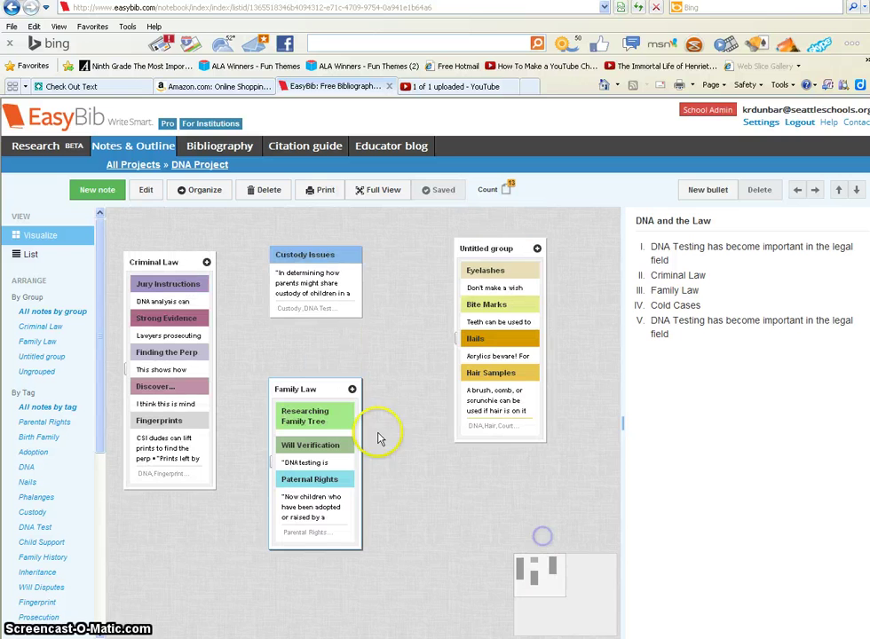
click(301, 259)
drag(302, 264, 302, 498)
click(302, 388)
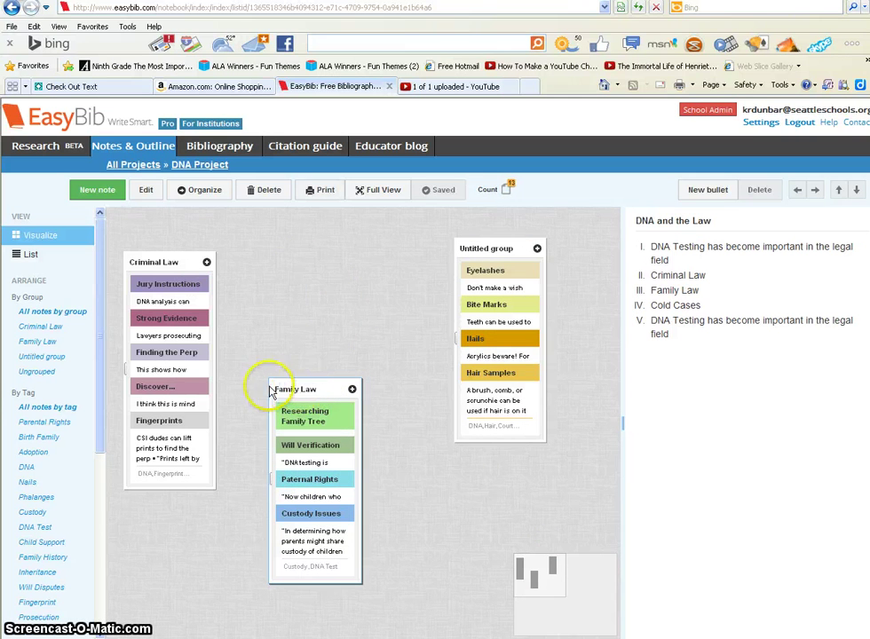
drag(282, 384, 307, 258)
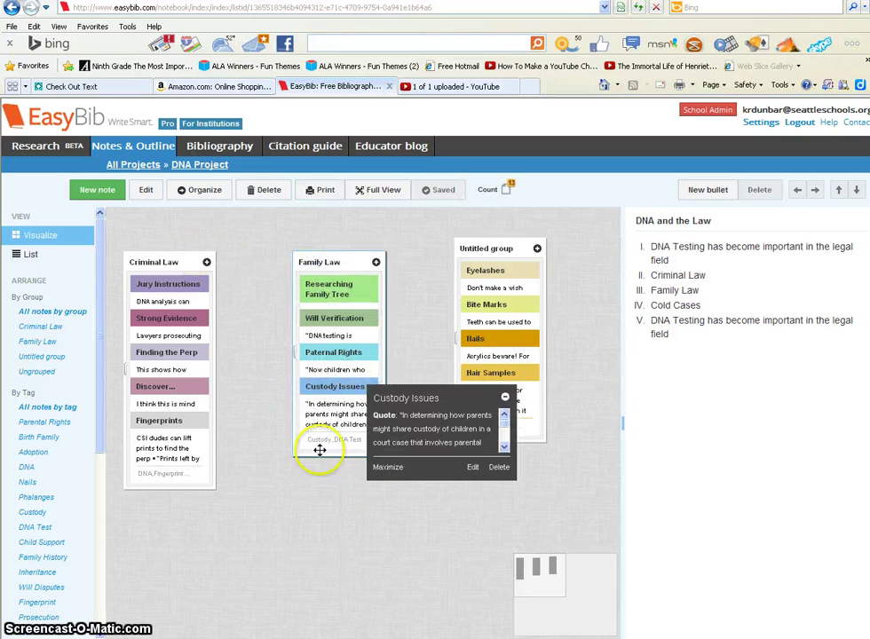